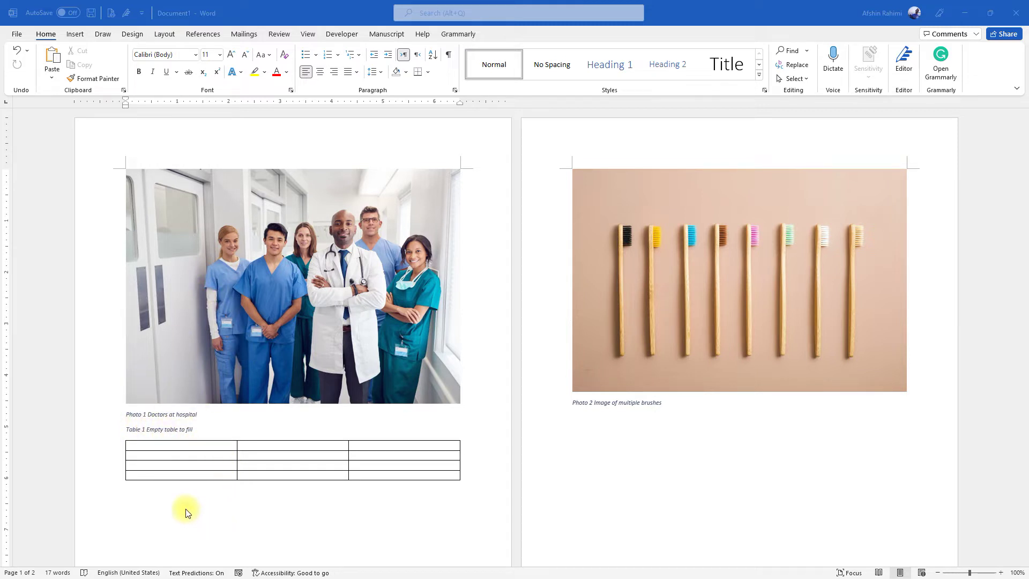
Add the sentence ending 'referring to the first image here shown in' below the table and start a cross-reference.
left_click(160, 509)
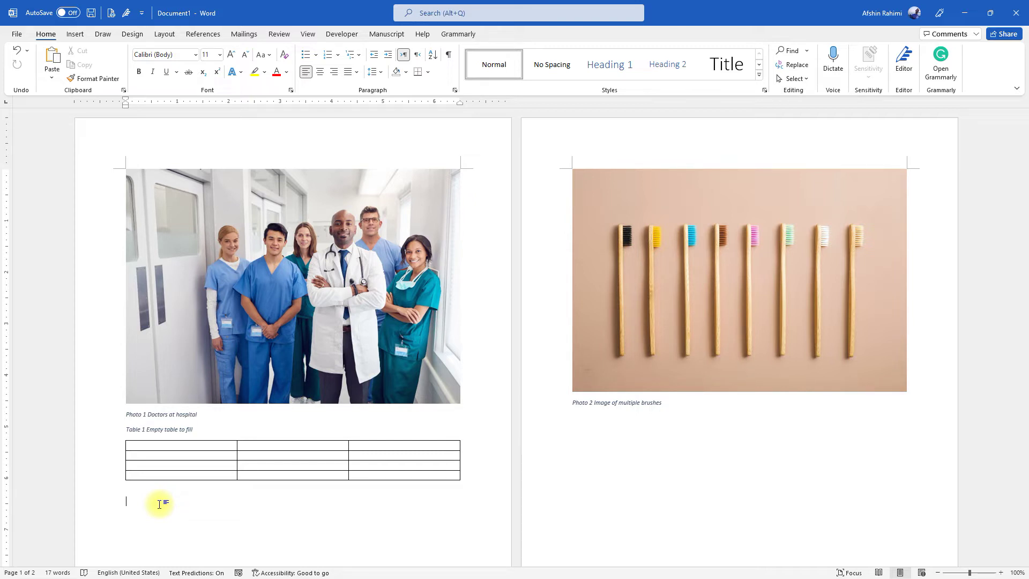
type("This is a test ")
type("document and I ")
type("am r")
type("eferring to the f")
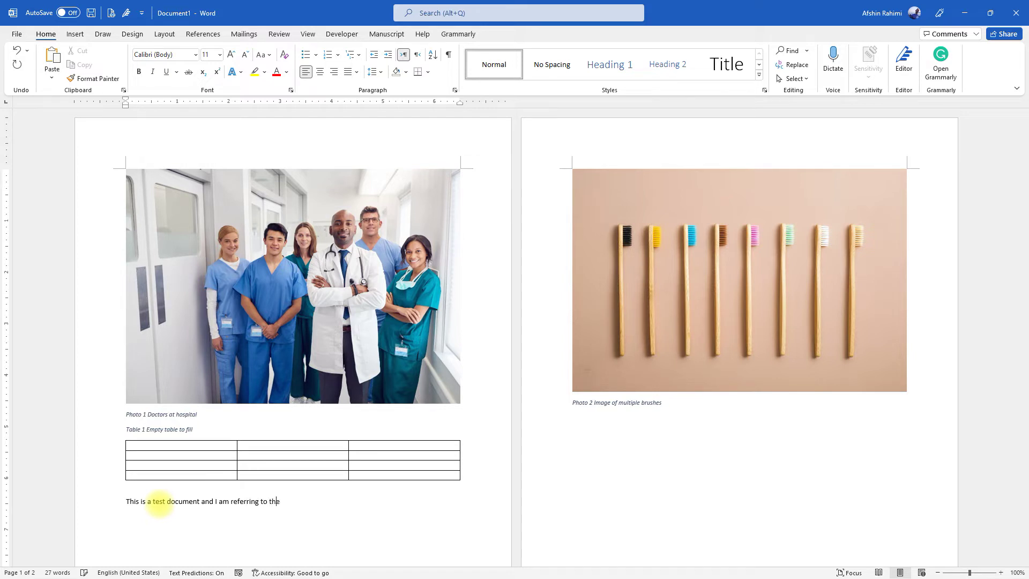
type("irst image here sh")
type("own")
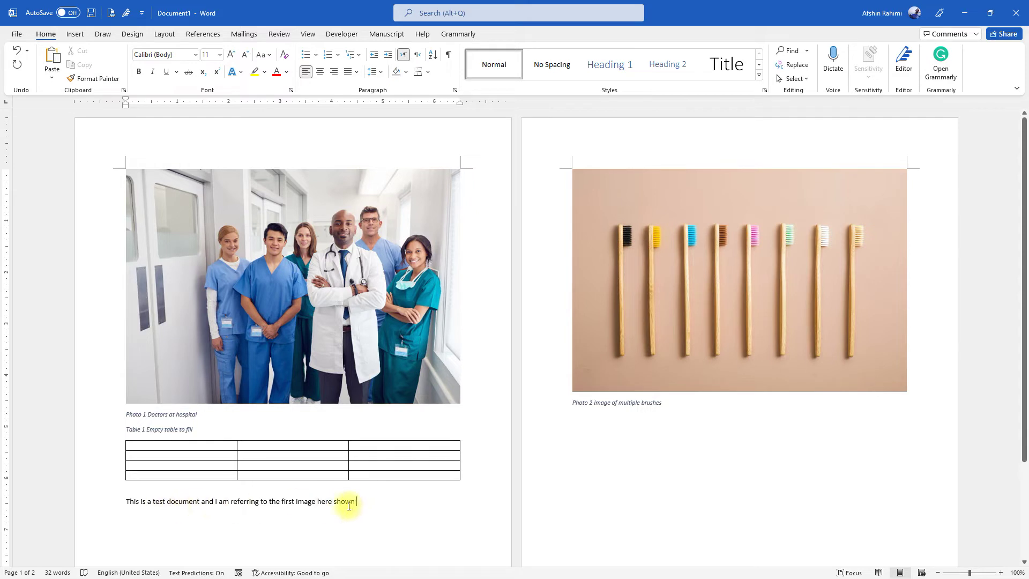
type("in")
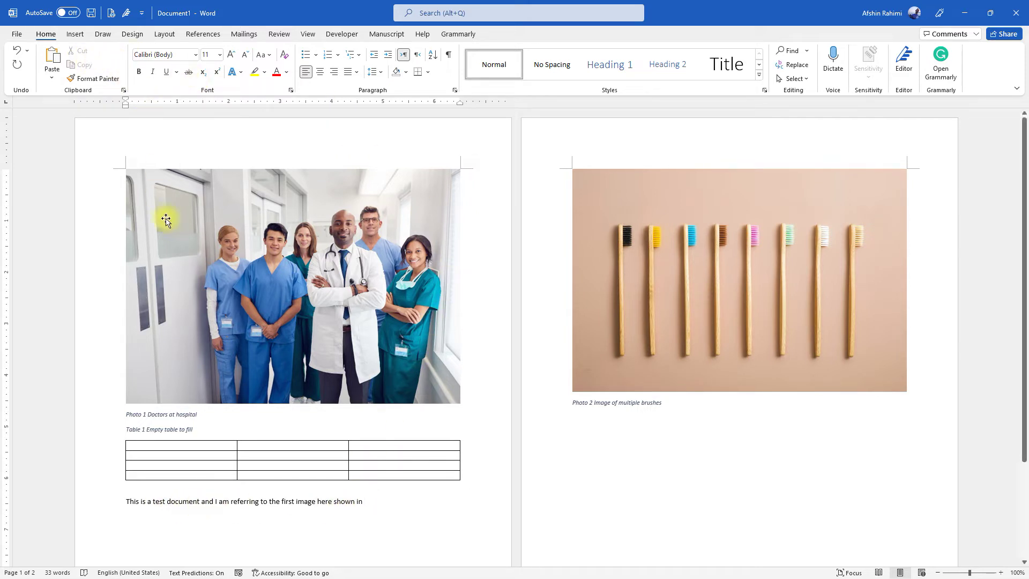
left_click(75, 33)
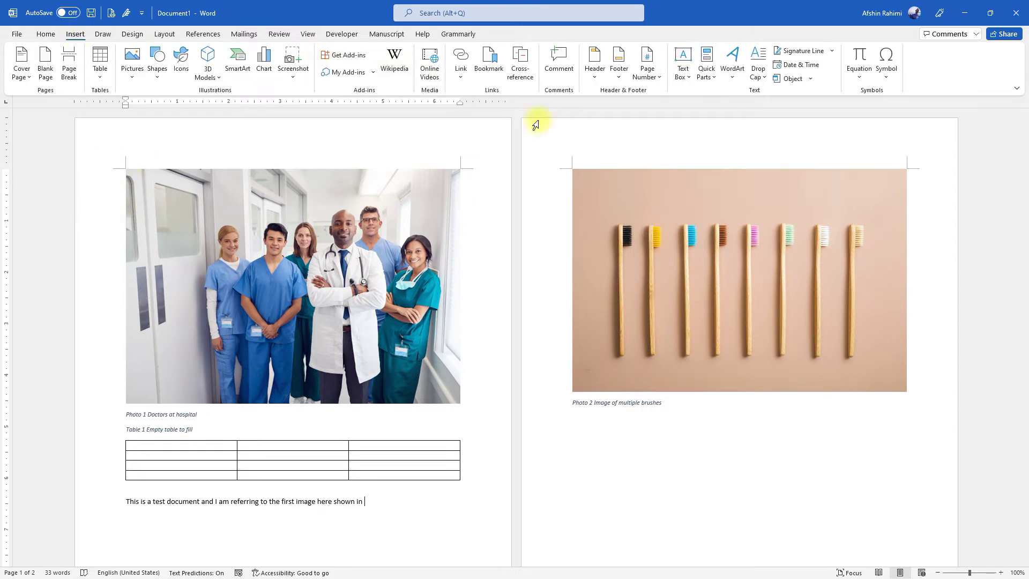
left_click(520, 71)
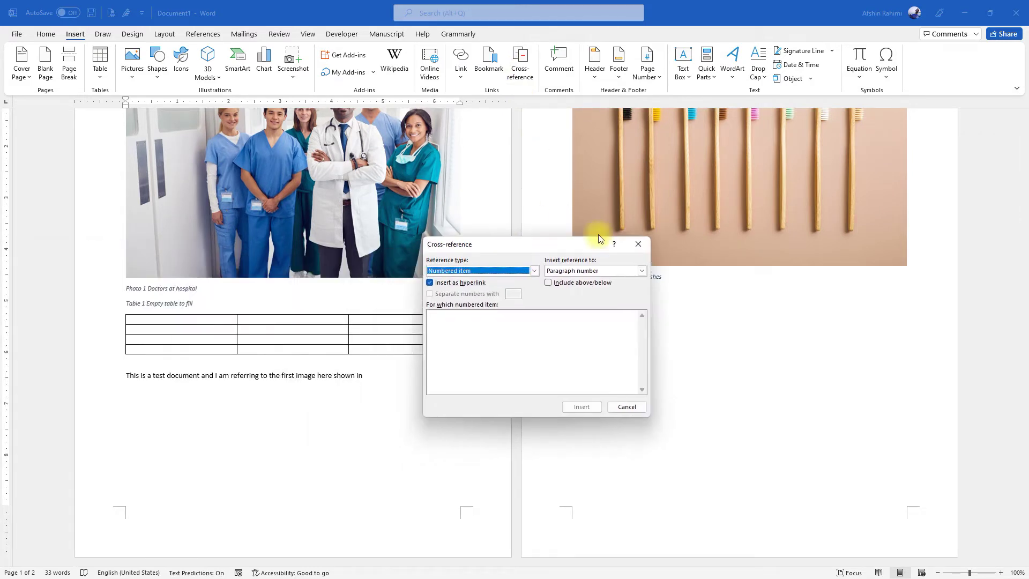
Set the cross-reference type to Photo captions, moving the dialog clear of the text.
left_click_drag(602, 238, 659, 201)
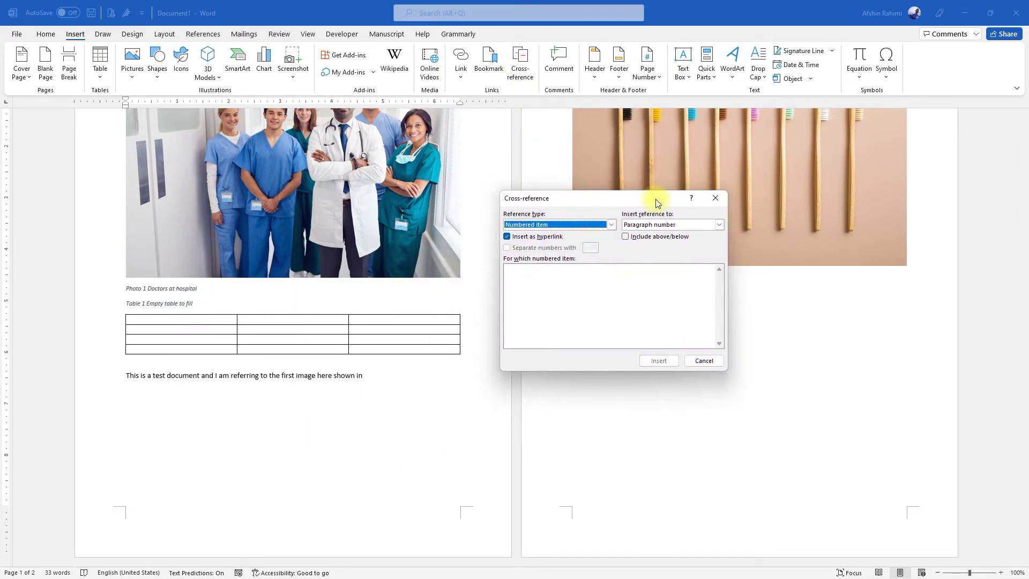
left_click(610, 226)
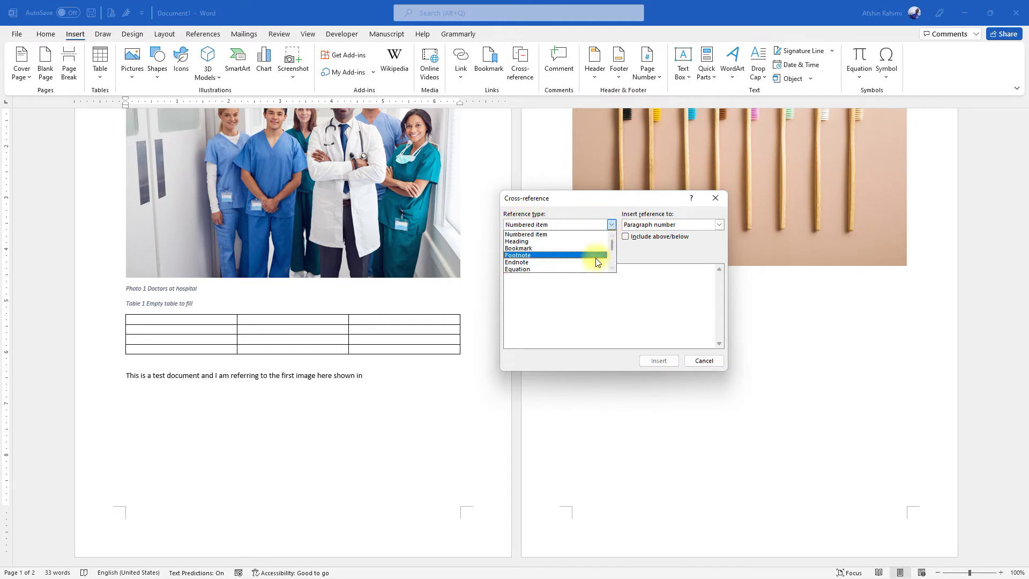
scroll(589, 256, "down", 1)
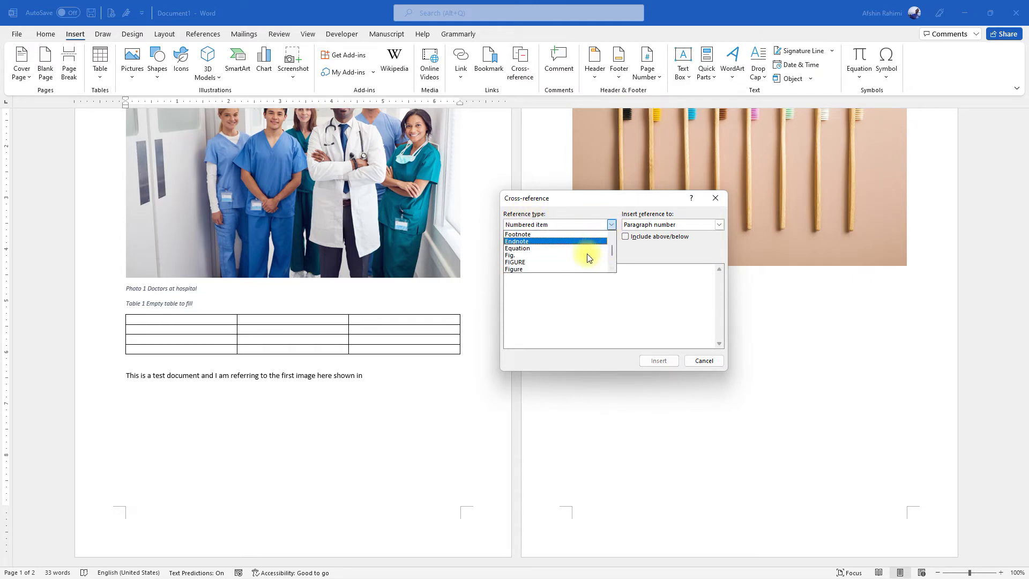
scroll(588, 258, "down", 1)
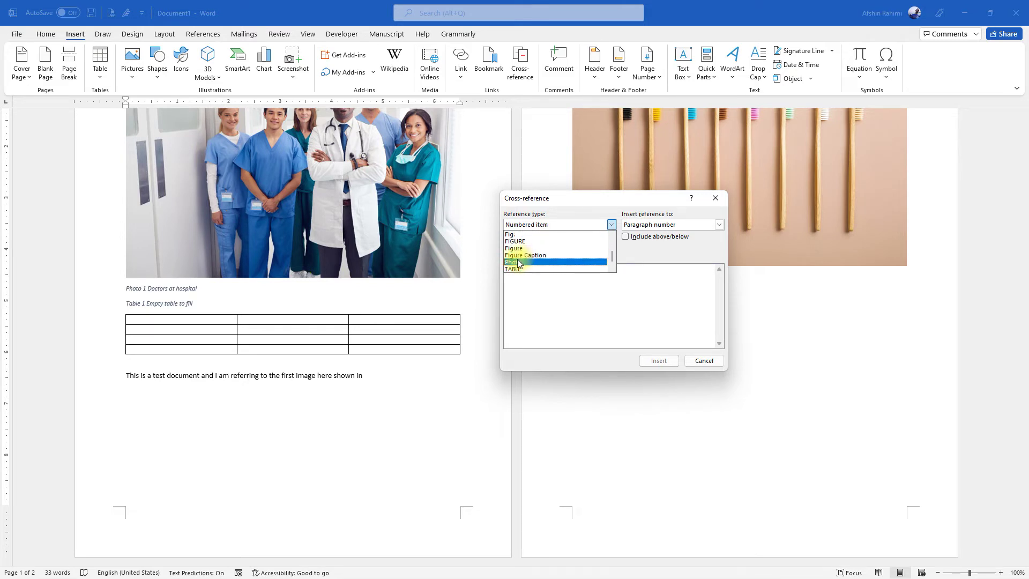
left_click(518, 263)
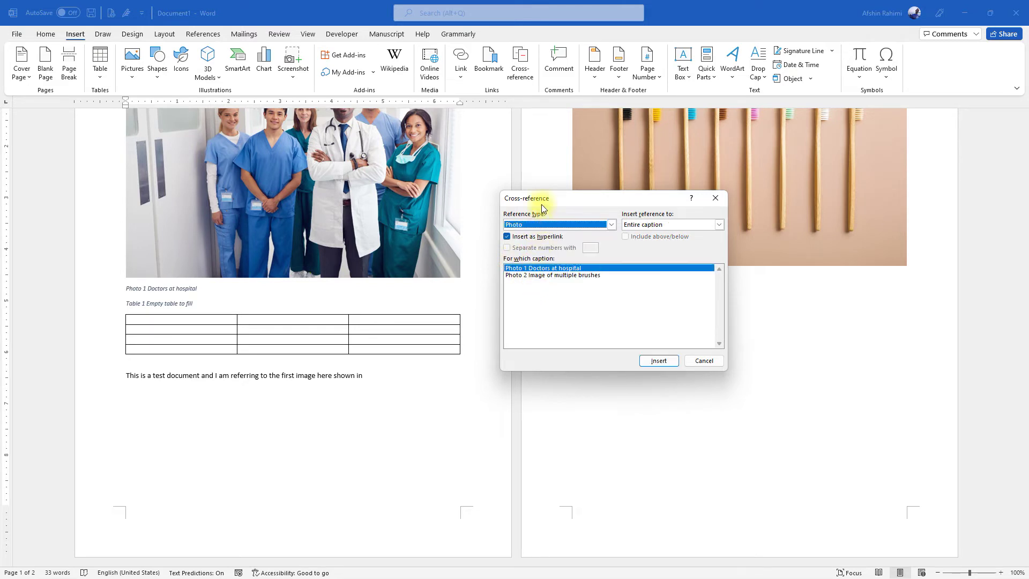
left_click_drag(542, 208, 548, 339)
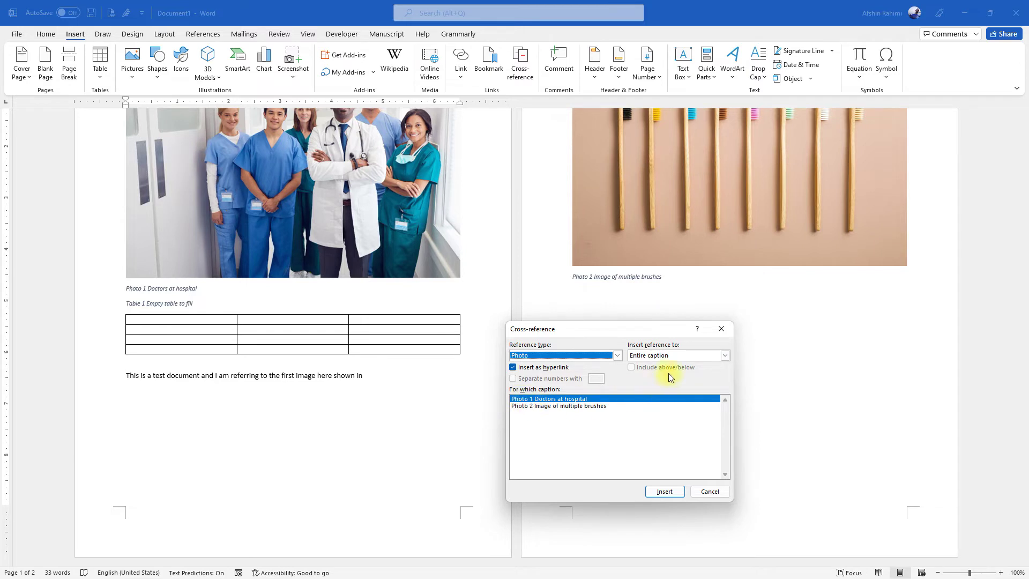
Insert a hyperlinked 'Photo 1' reference showing only label and number at the sentence end.
left_click(650, 356)
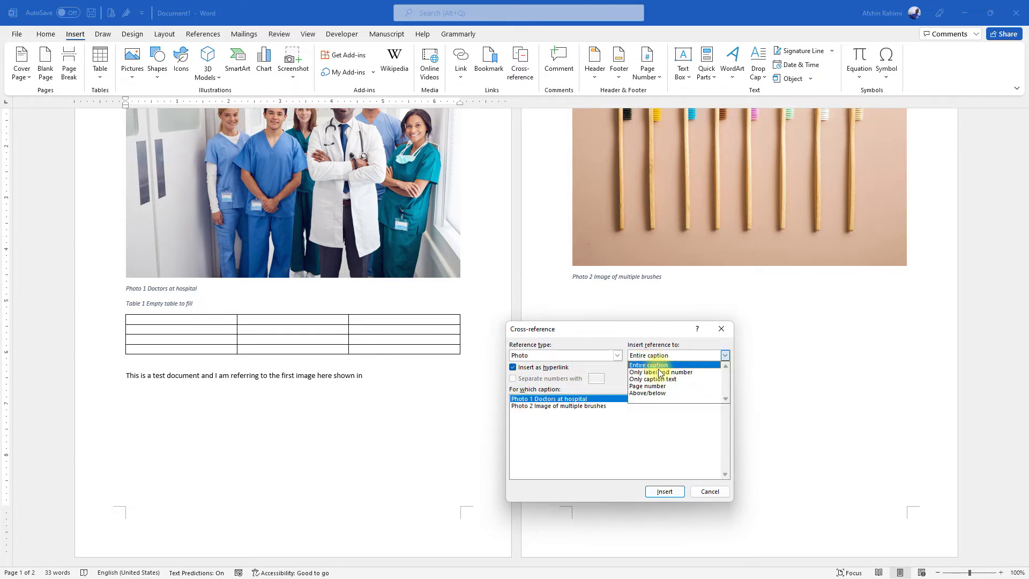
left_click(652, 373)
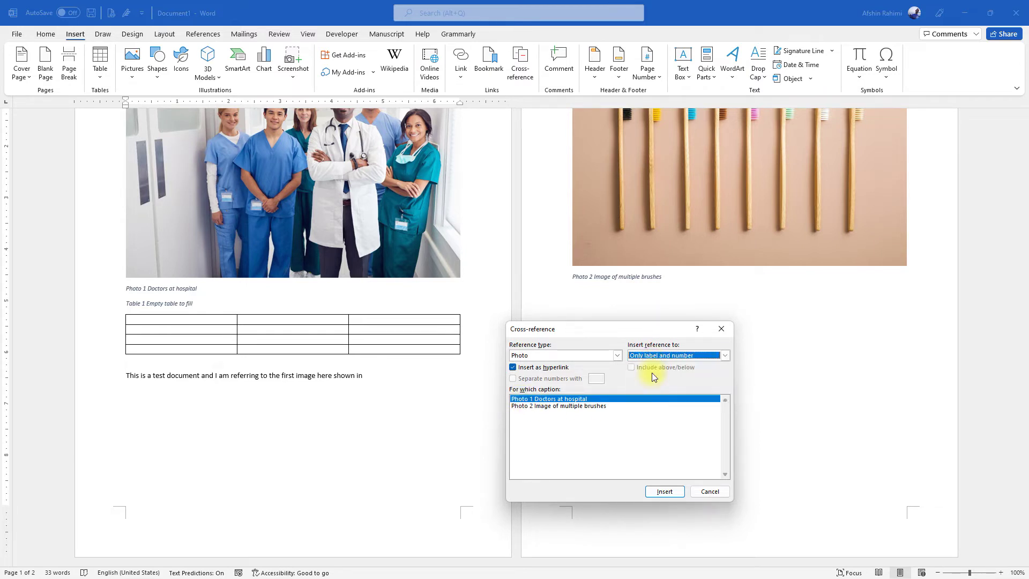
left_click(537, 398)
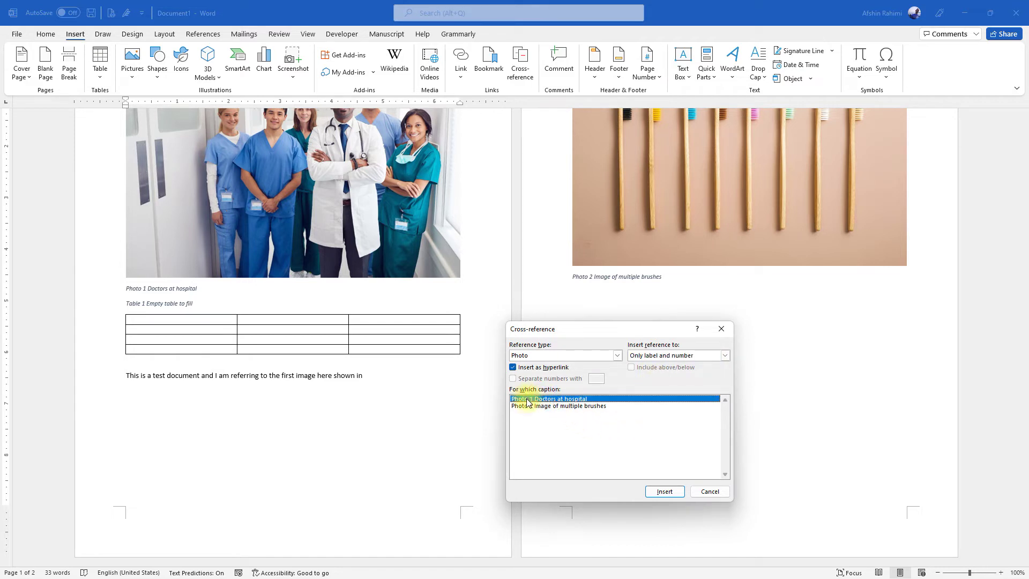
left_click(664, 491)
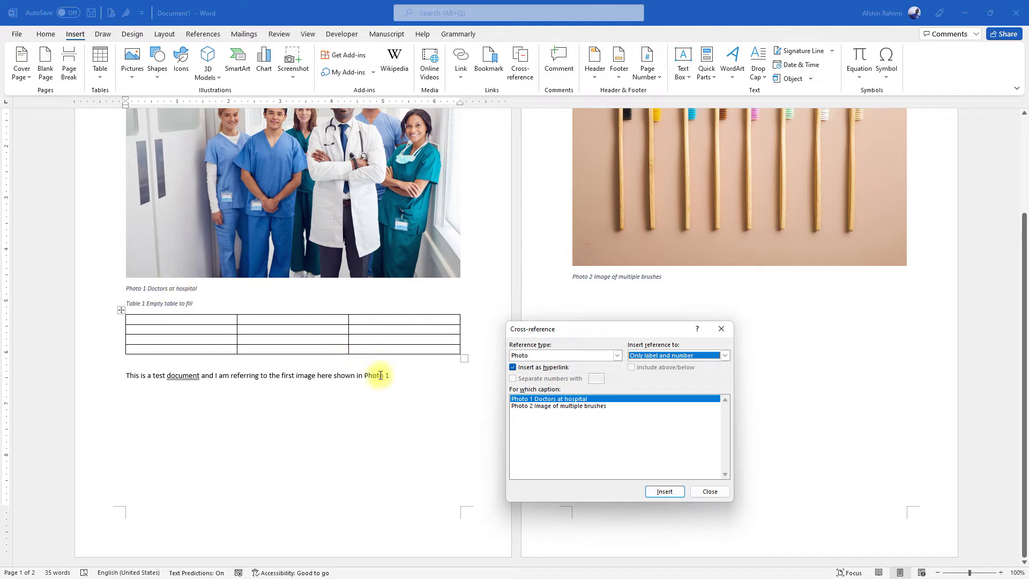
left_click(378, 375)
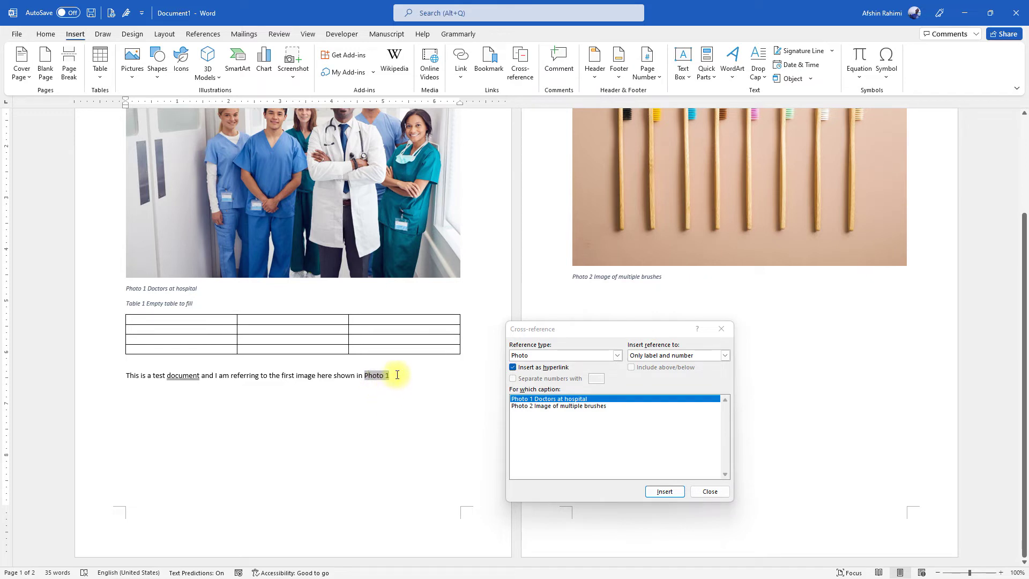
left_click(395, 375)
type("and the other photo")
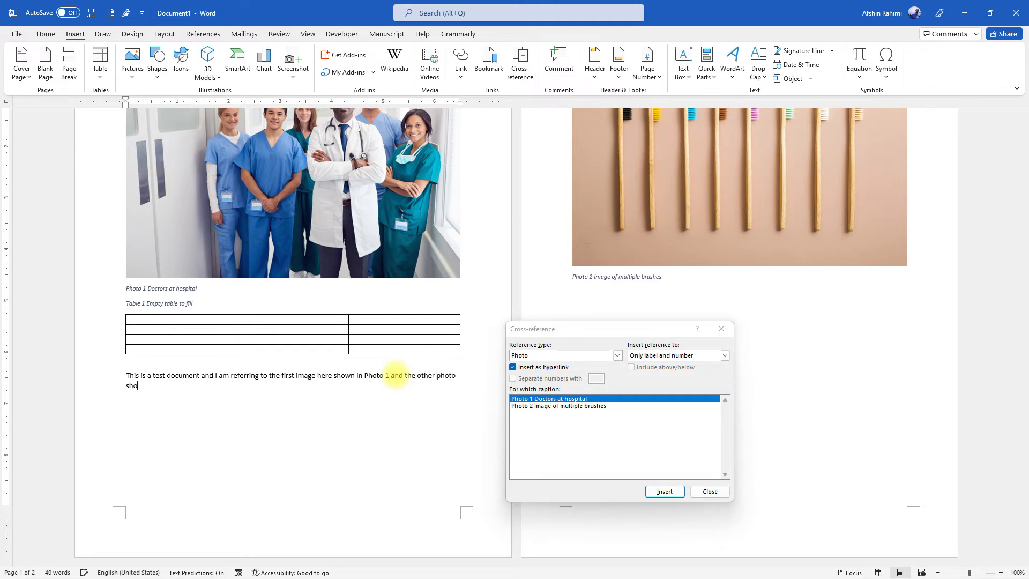
type("wn in")
Insert the 'Photo 2' reference, then continue the sentence 'and finally I have a table shown in'.
left_click(535, 406)
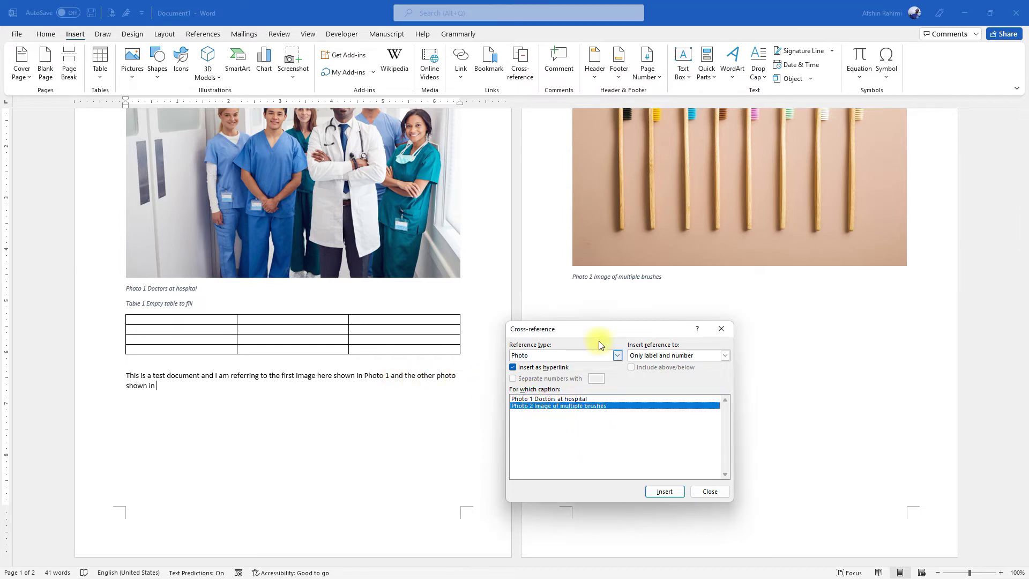
left_click(663, 491)
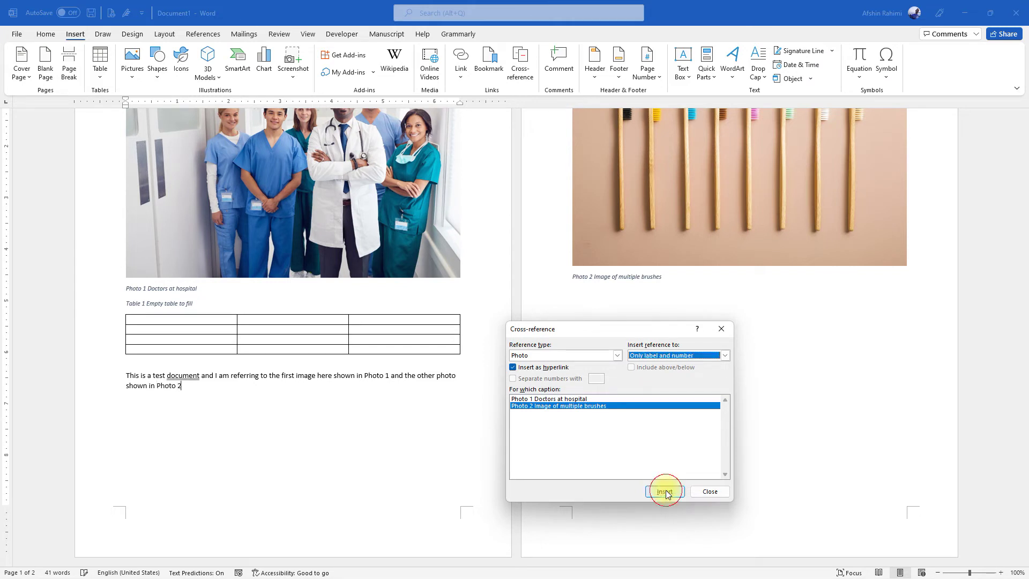
left_click(234, 384)
type("and")
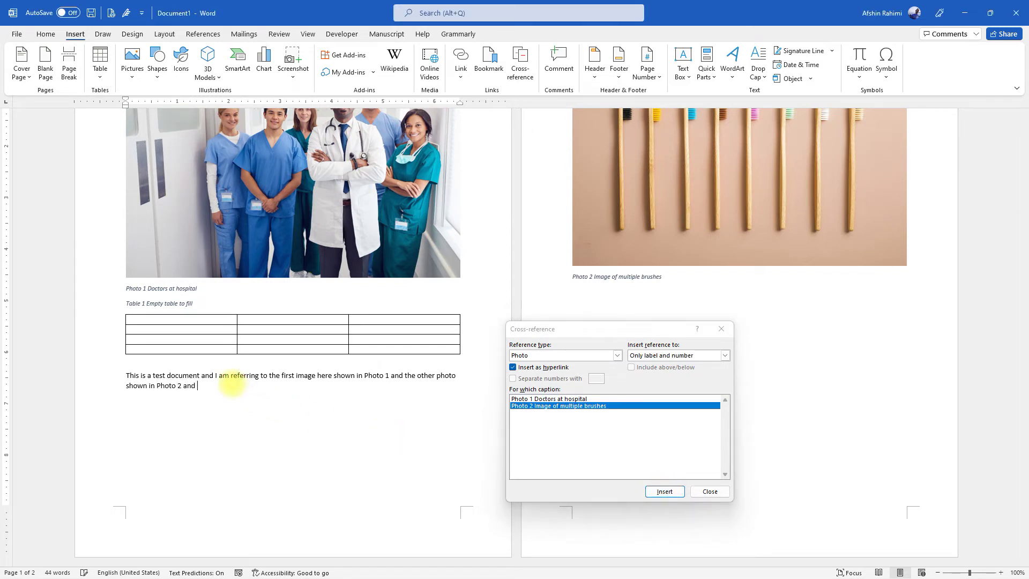
type(" fina")
key("BackSpace")
type("ly I have a")
type(" table sh")
type("own in")
Insert a 'Table 1' reference showing only label and number, then close the Cross-reference dialog.
left_click(548, 355)
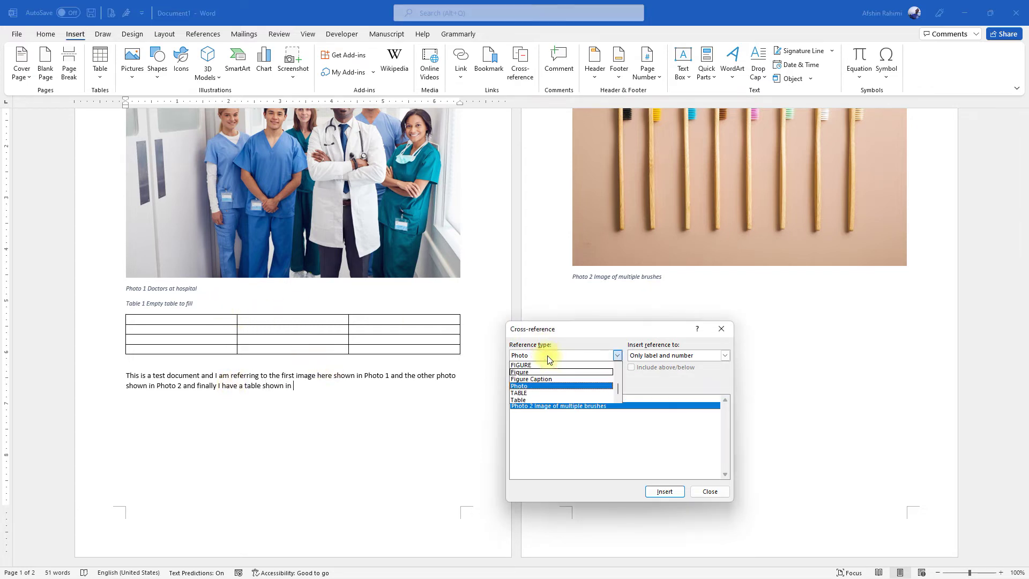
left_click(560, 400)
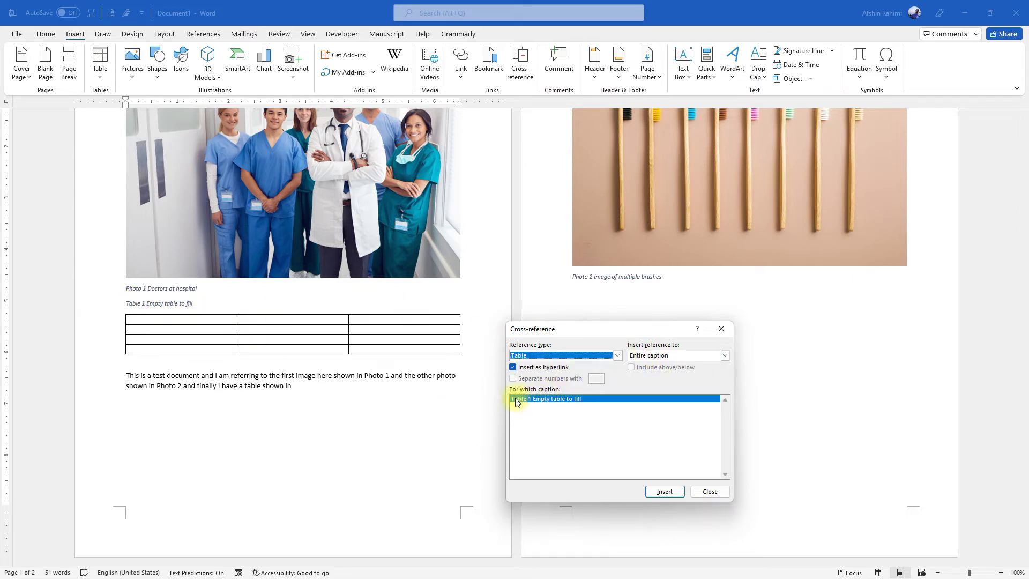
left_click(645, 357)
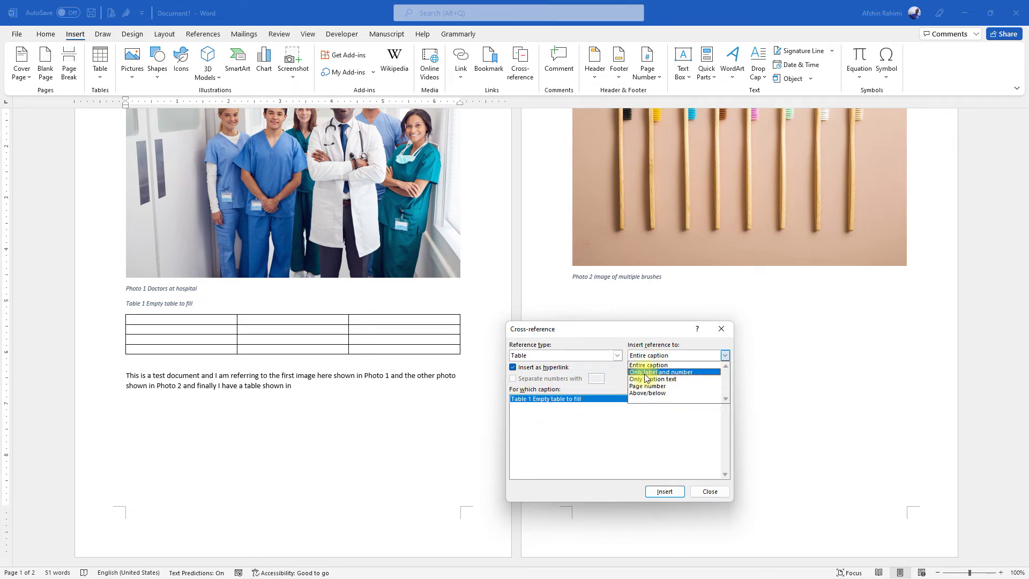
left_click(648, 372)
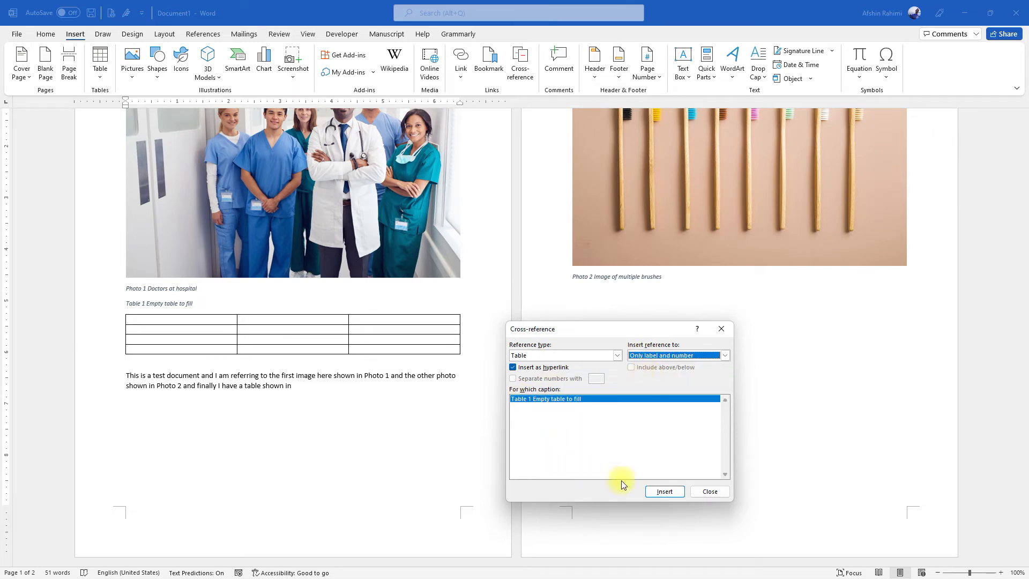
left_click(665, 493)
left_click(708, 490)
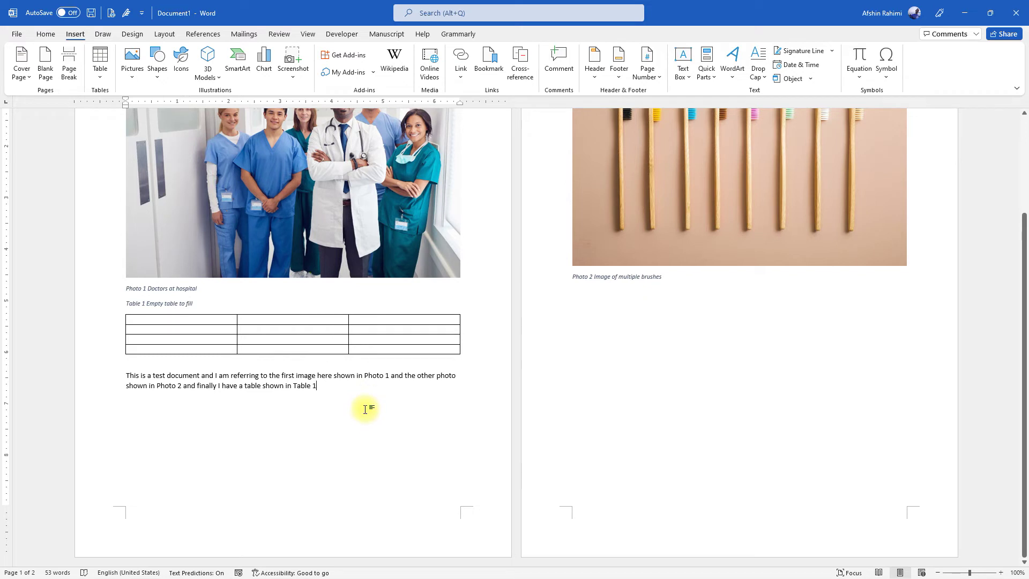
left_click(301, 386)
left_click(168, 385)
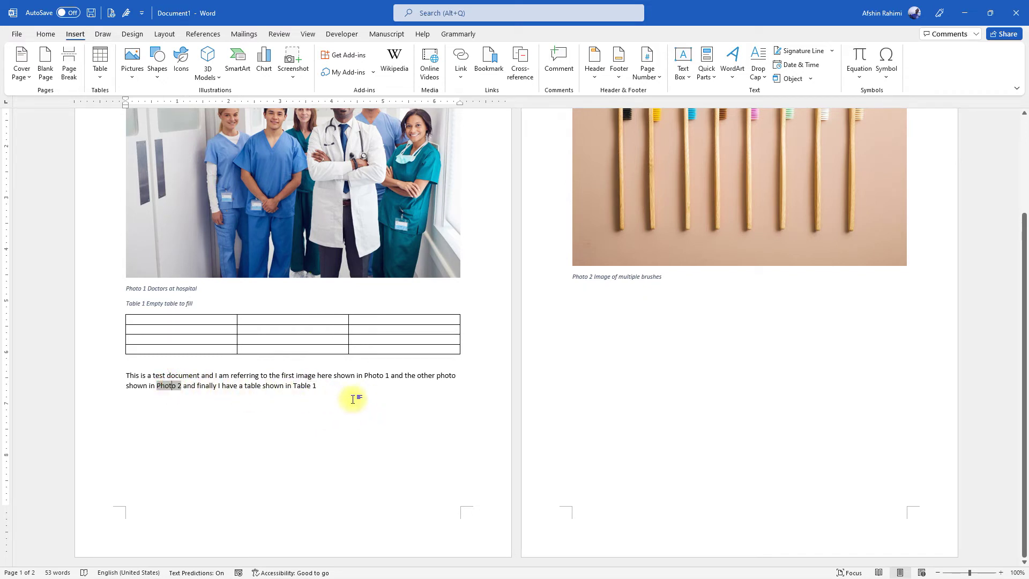
left_click(369, 375)
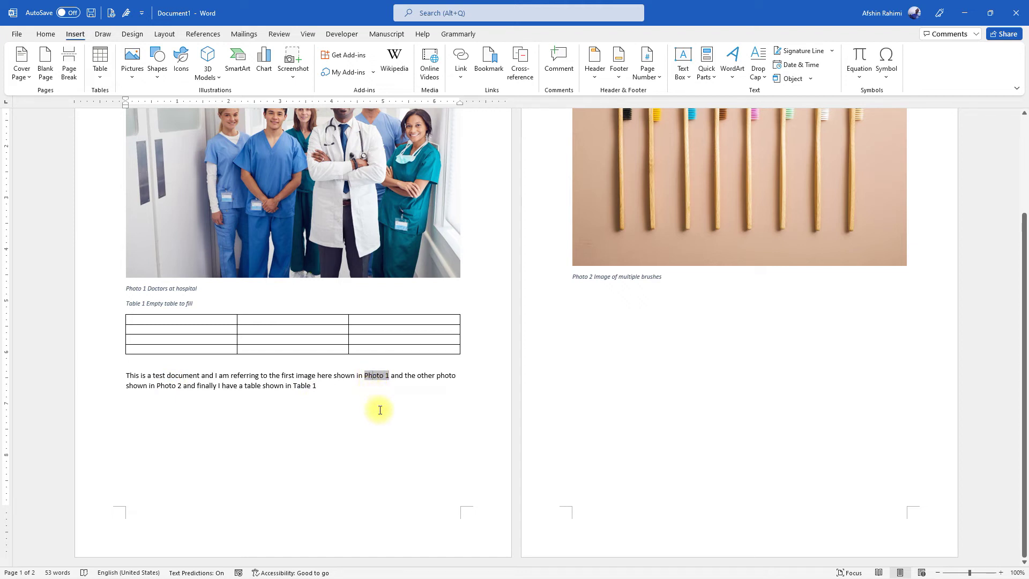
scroll(385, 417, "up", 2)
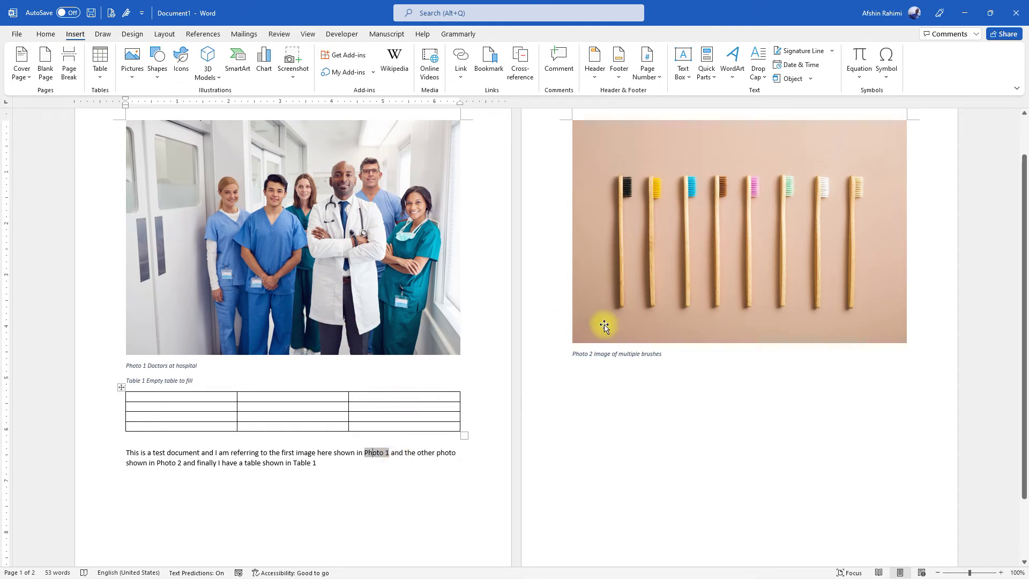
scroll(660, 366, "up", 1)
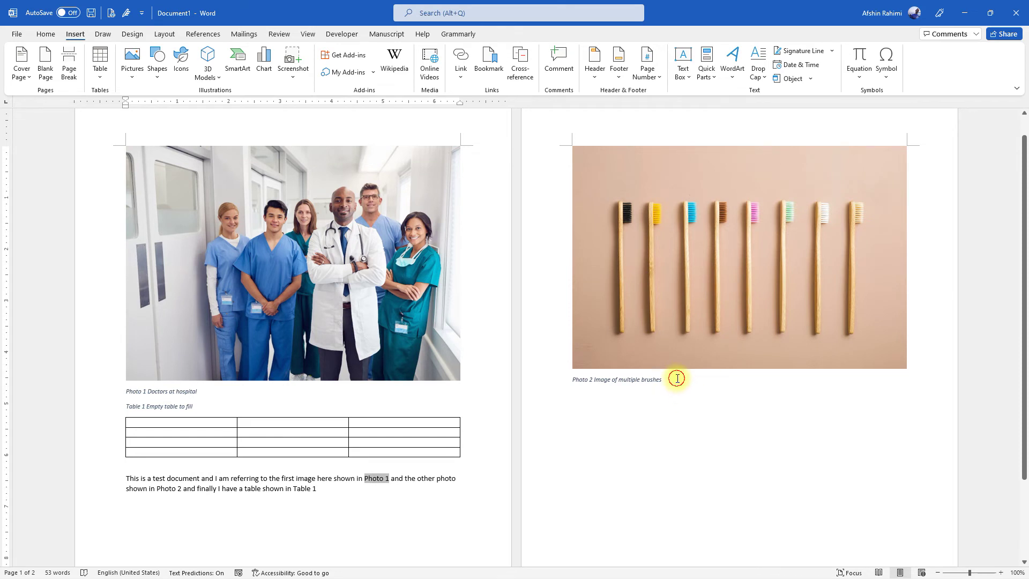
left_click_drag(675, 378, 556, 348)
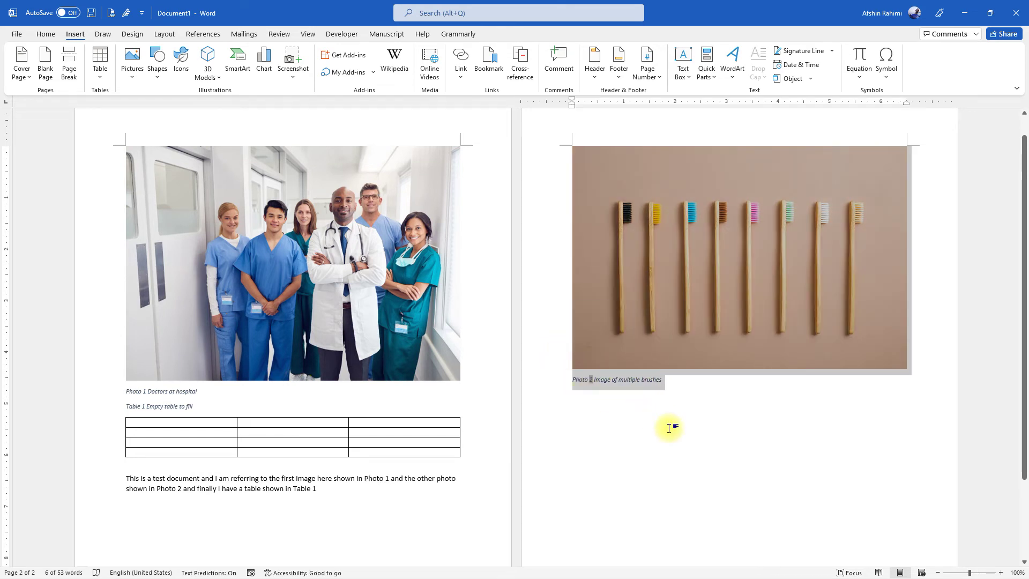
Move the brushes photo and caption before the doctors photo by cut and paste.
key("ctrl+x")
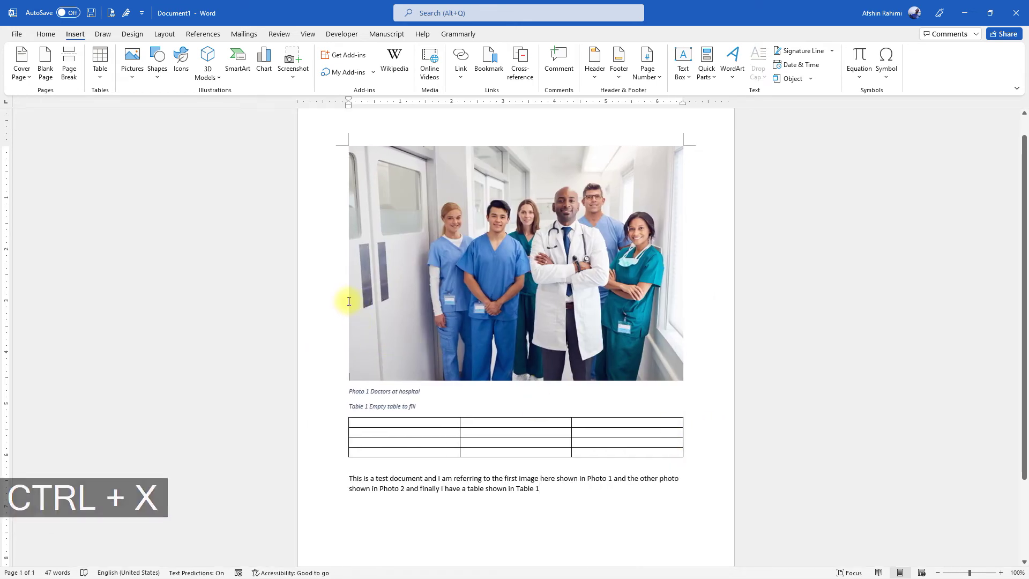
left_click(368, 302)
key("Home")
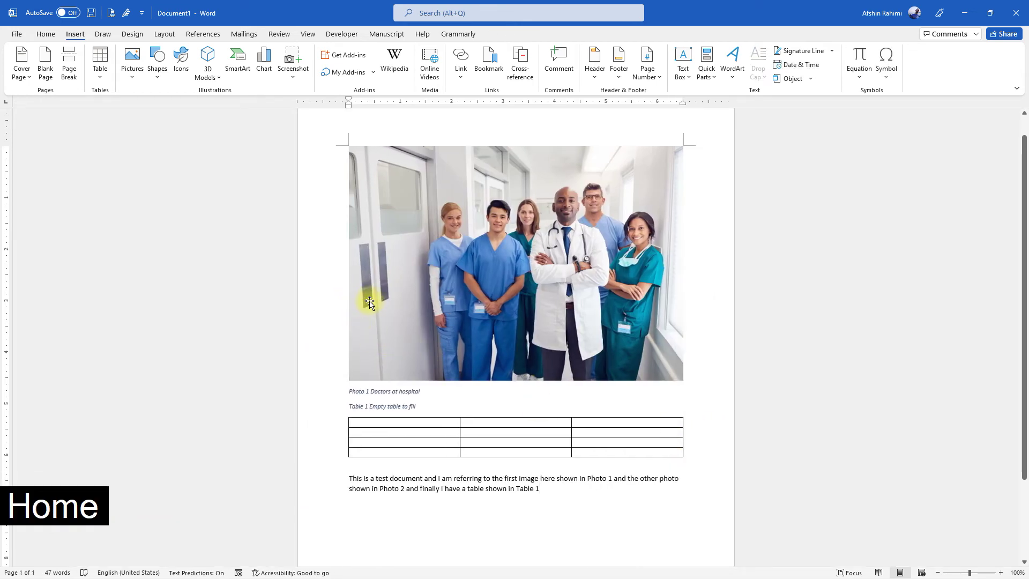
key("ctrl+v")
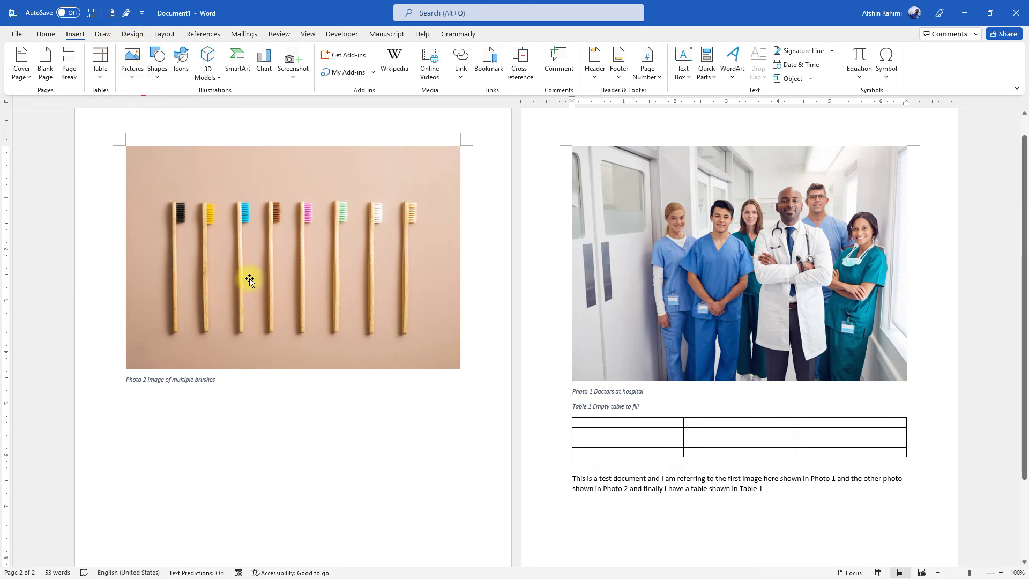
Refresh caption and reference numbering via print preview and return to the document.
left_click(259, 422)
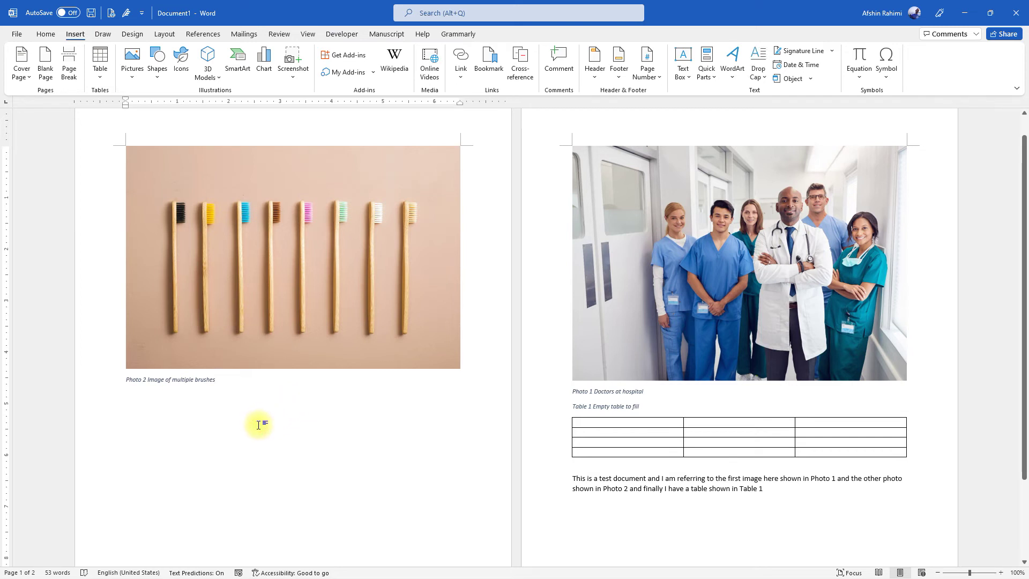
key("ctrl+p")
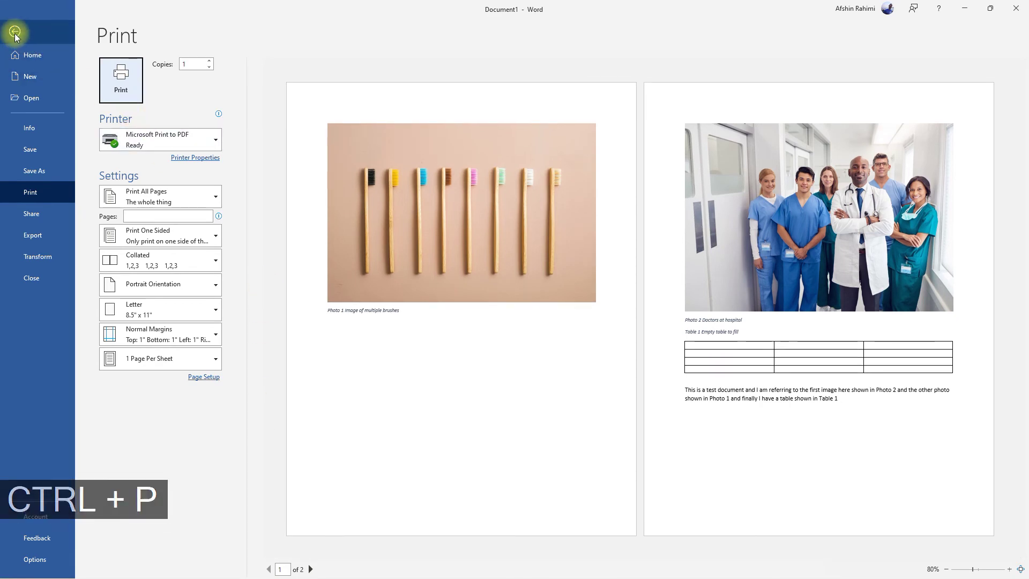
left_click(14, 32)
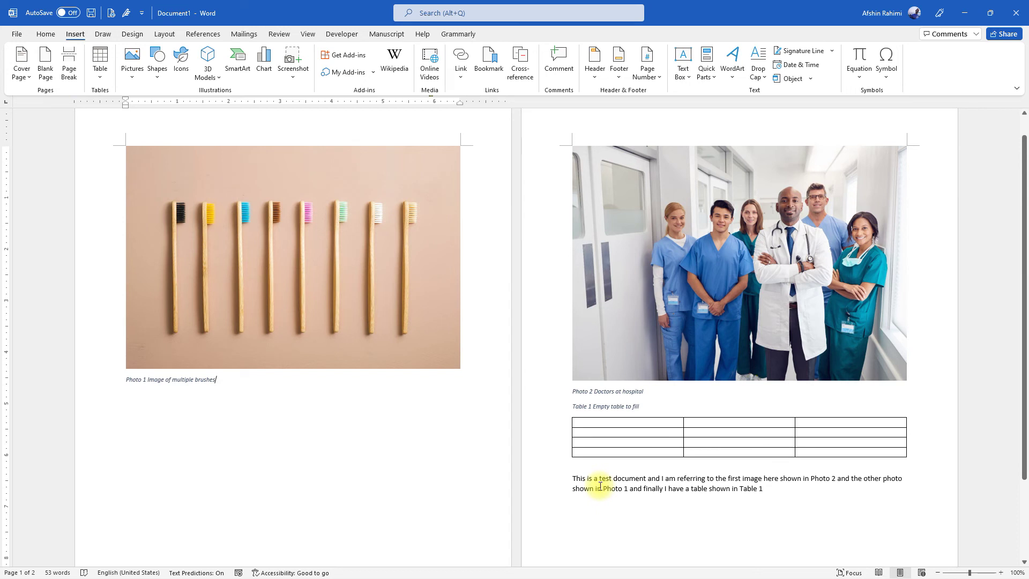
left_click(145, 379)
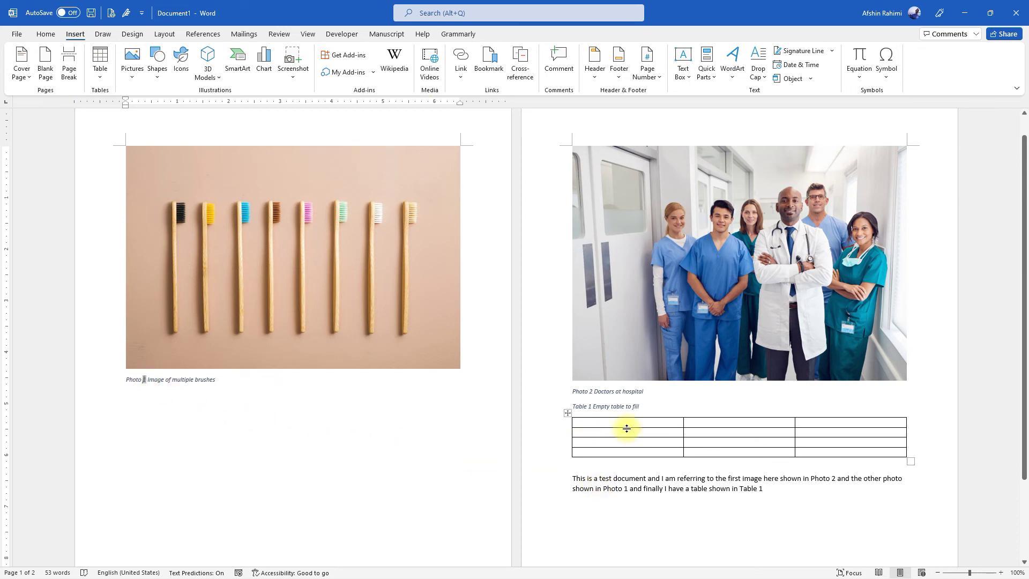
left_click(591, 391)
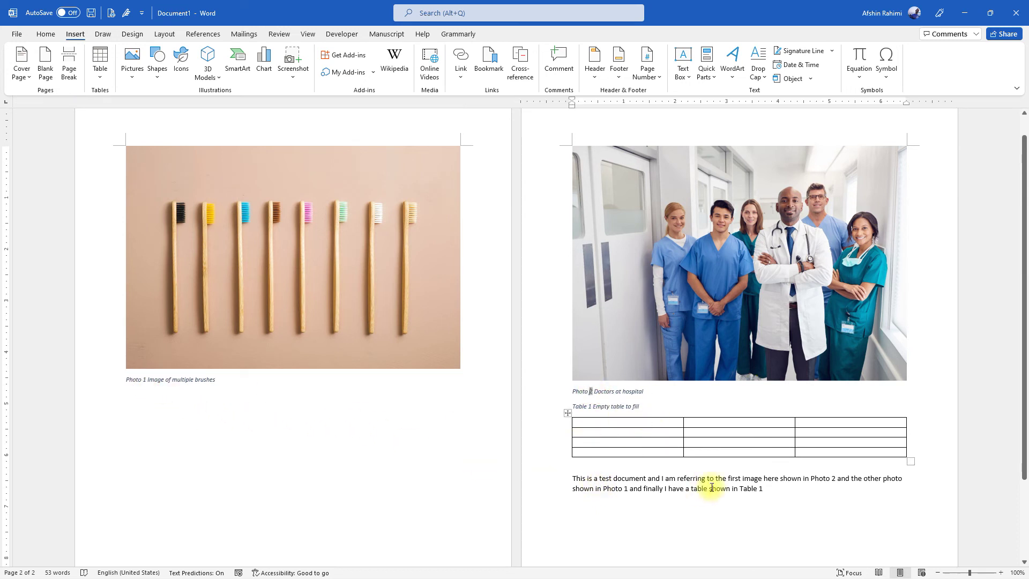
left_click(820, 480)
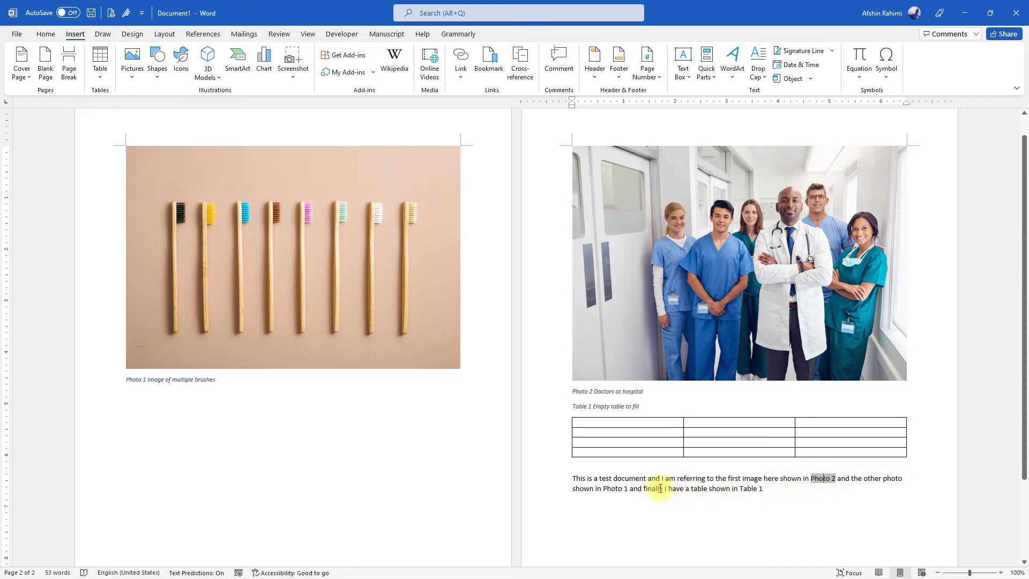
left_click(613, 488)
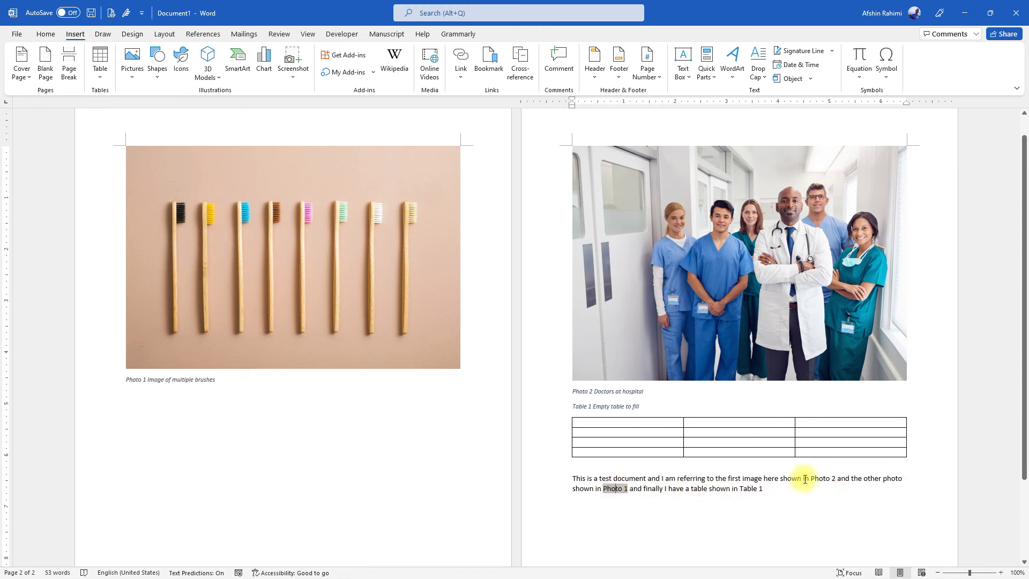